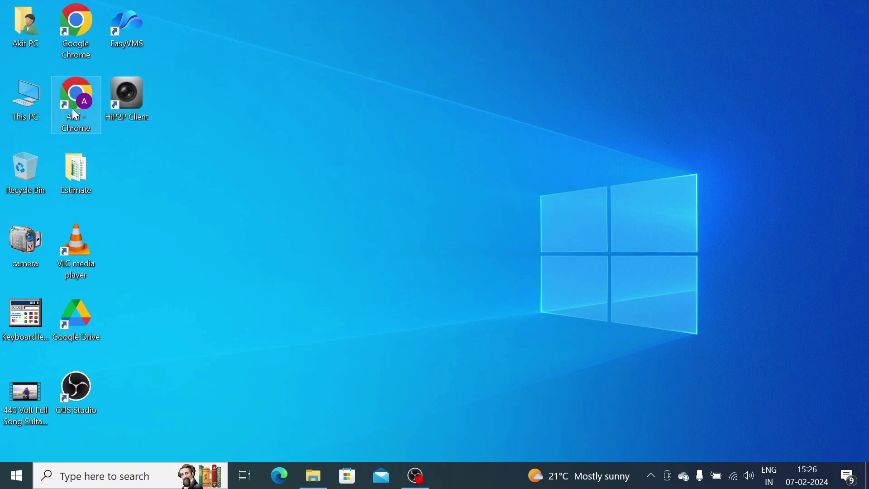
- Launch Chrome and search for 'v380pro for pc cctvdesk'
double_click(75, 114)
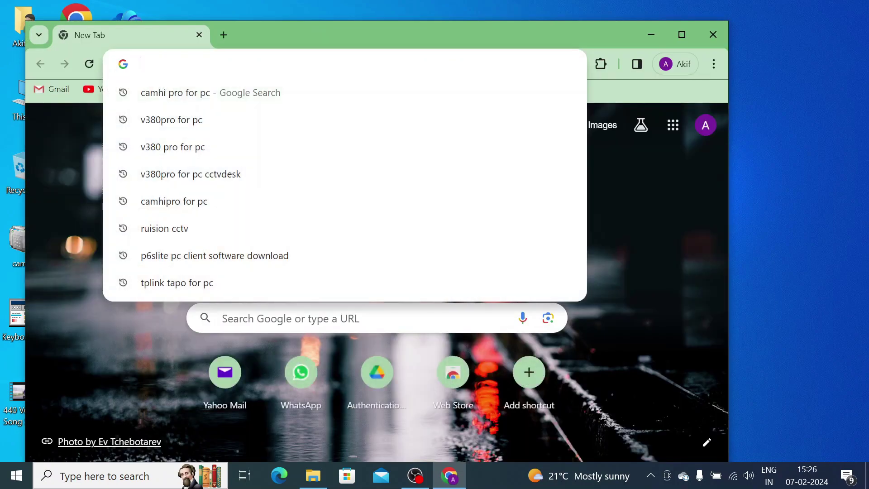
type("V380")
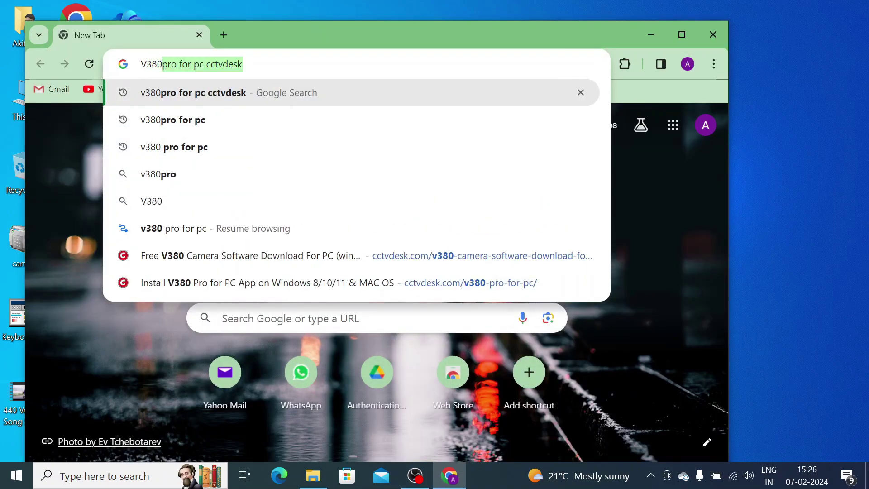
key("Right")
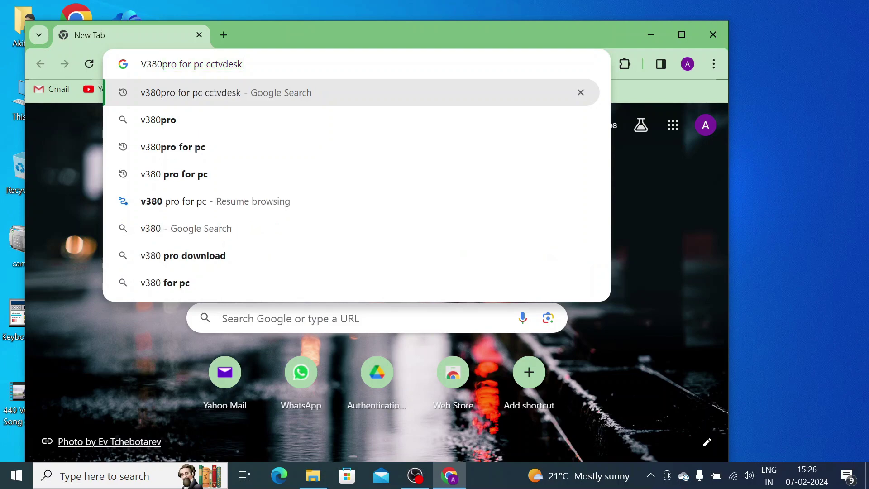
key("Return")
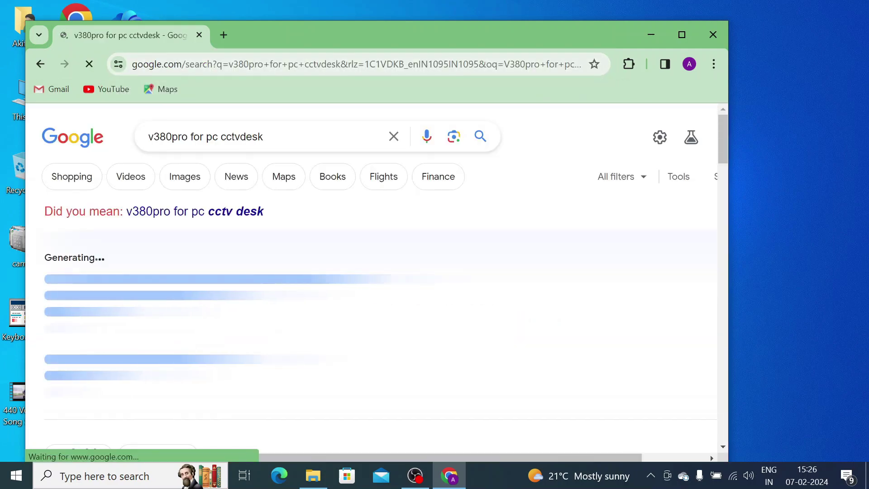
scroll(194, 289, "down", 10)
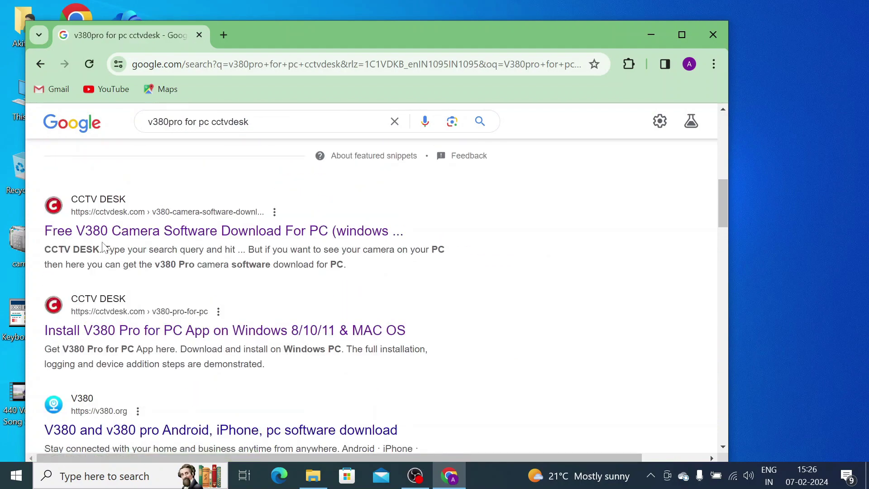
- Open the CCTV DESK 'Install V380 Pro for PC' article and scroll to its download link
left_click(143, 339)
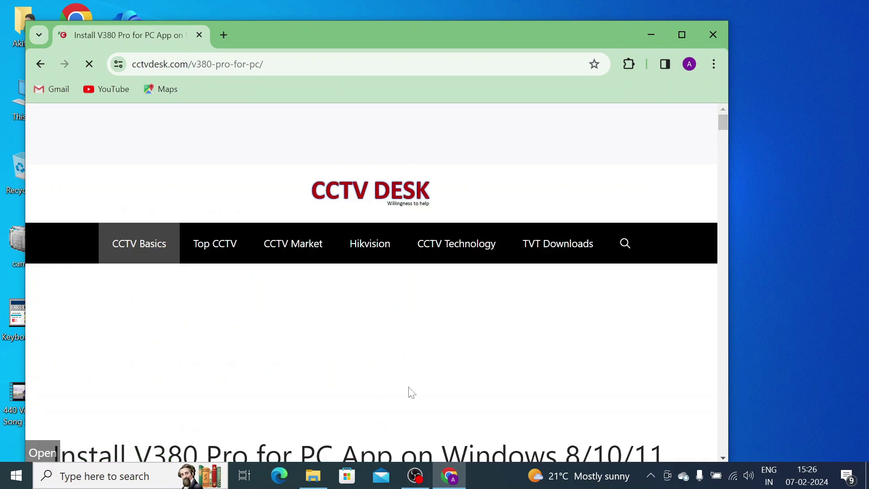
scroll(408, 390, "down", 12)
scroll(409, 391, "down", 20)
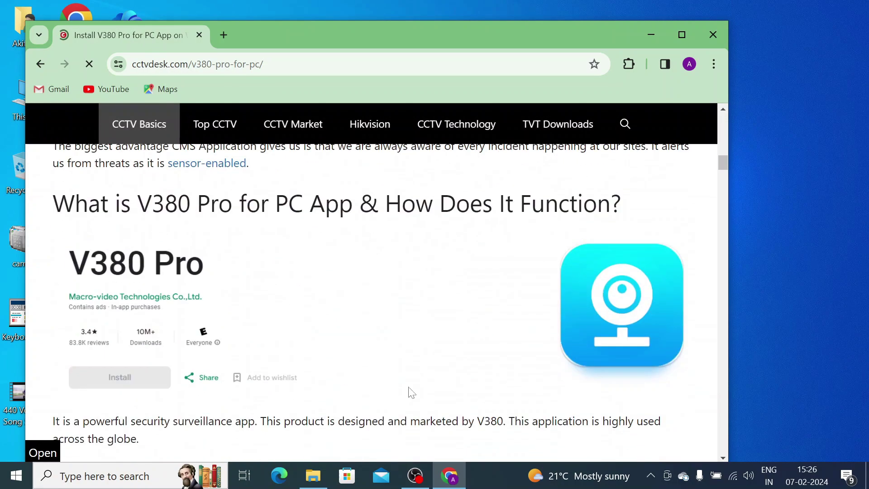
scroll(412, 393, "down", 20)
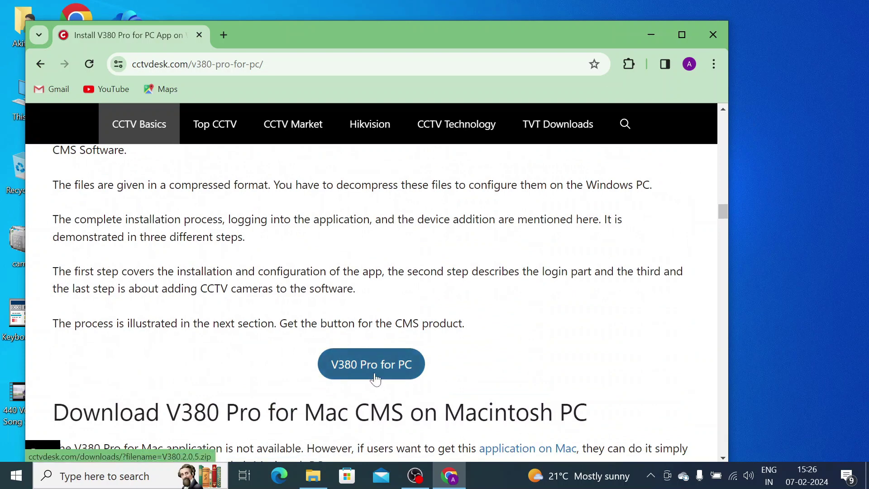
scroll(375, 380, "down", 3)
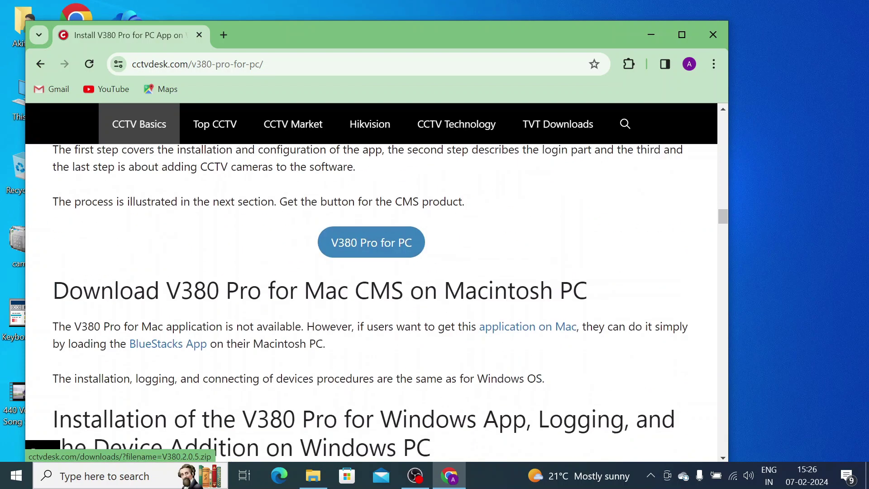
scroll(374, 379, "up", 1)
- Download V380.2.0.5.zip from the CCTV DESK page, dismissing the ad, and confirm it in download history
left_click(361, 304)
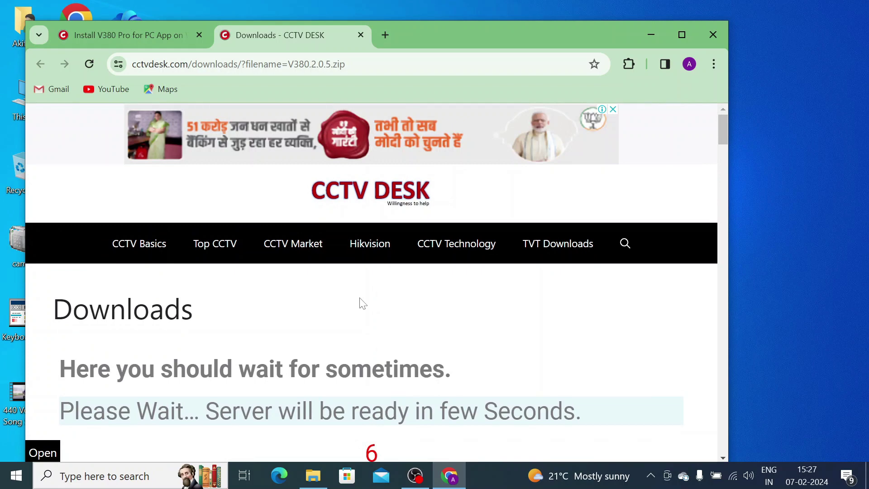
scroll(362, 304, "down", 3)
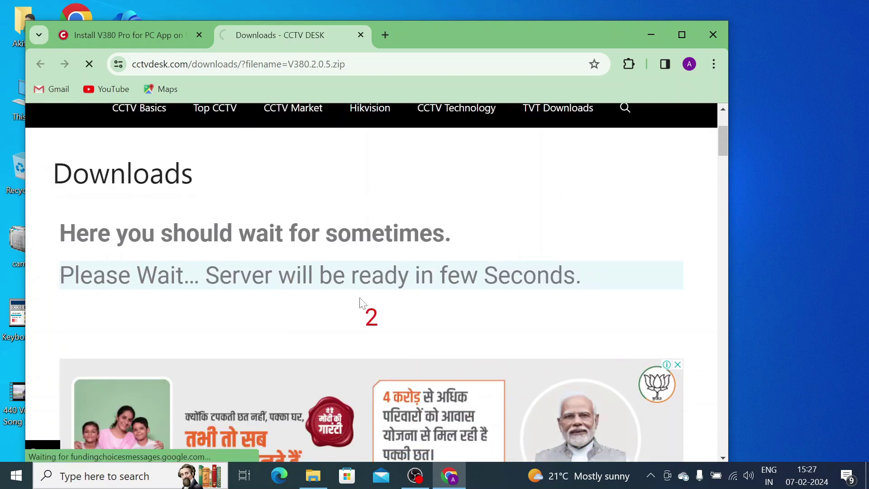
scroll(360, 301, "down", 3)
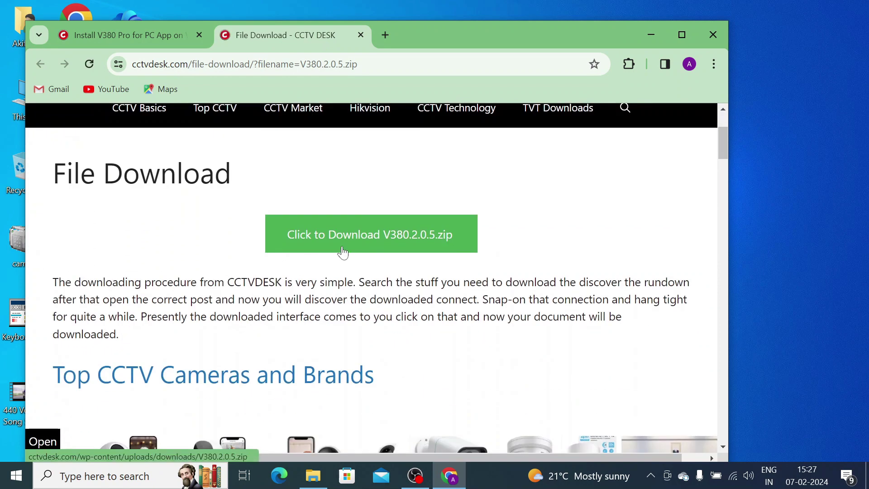
left_click(366, 249)
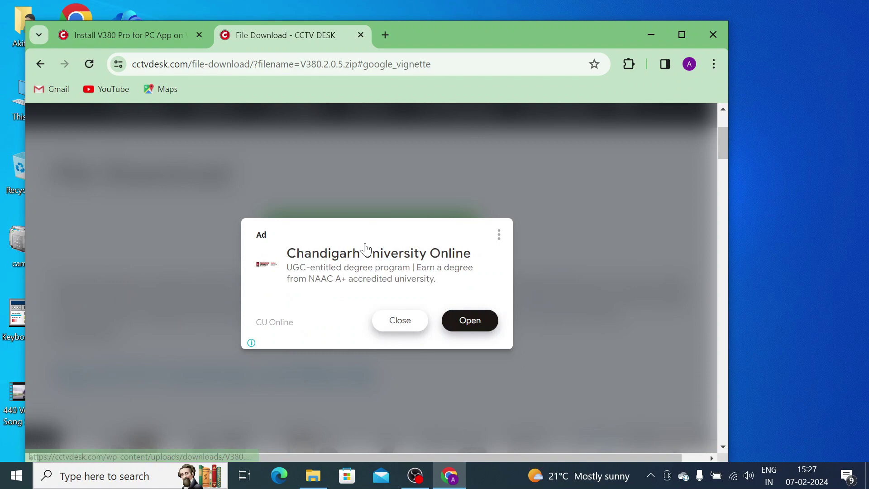
left_click(408, 326)
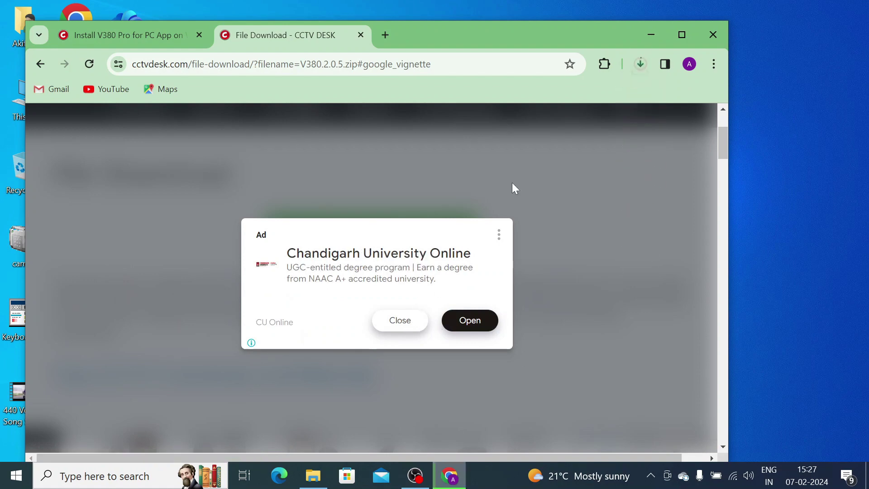
left_click(639, 64)
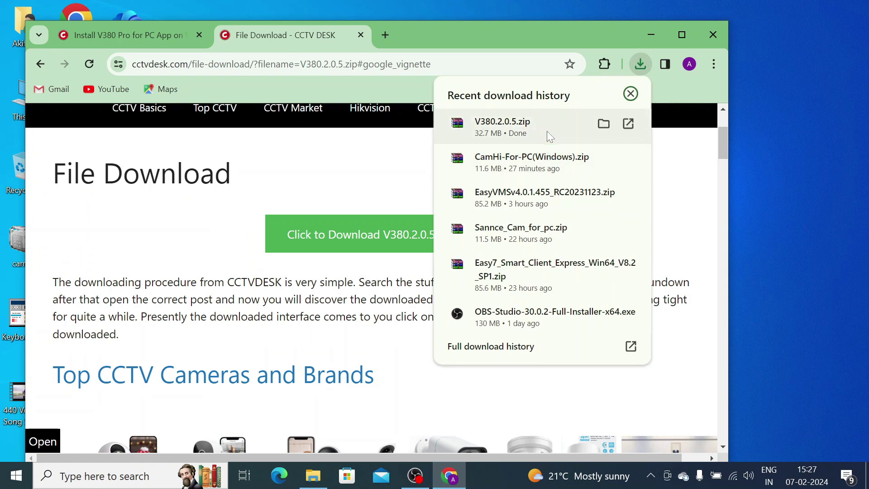
- Extract V380.2.0.5.zip to 'V380.2.0.5\' and open that folder to select the V380 Setup file
left_click(605, 124)
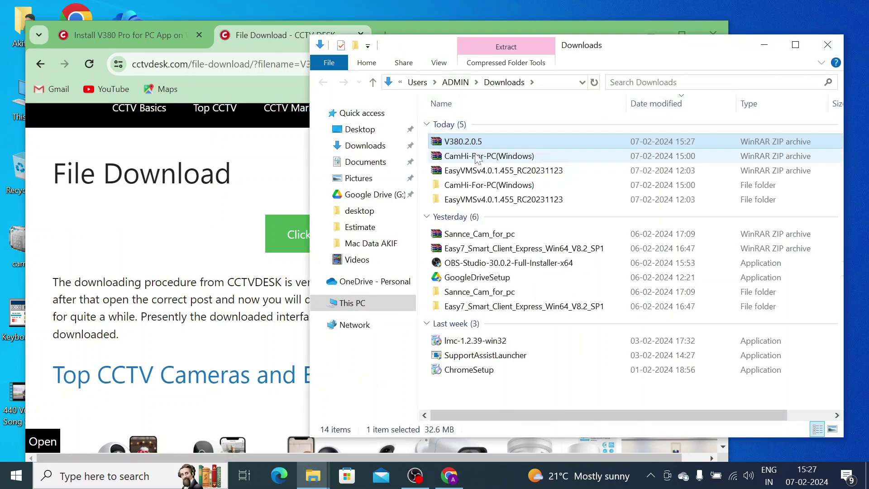
right_click(467, 142)
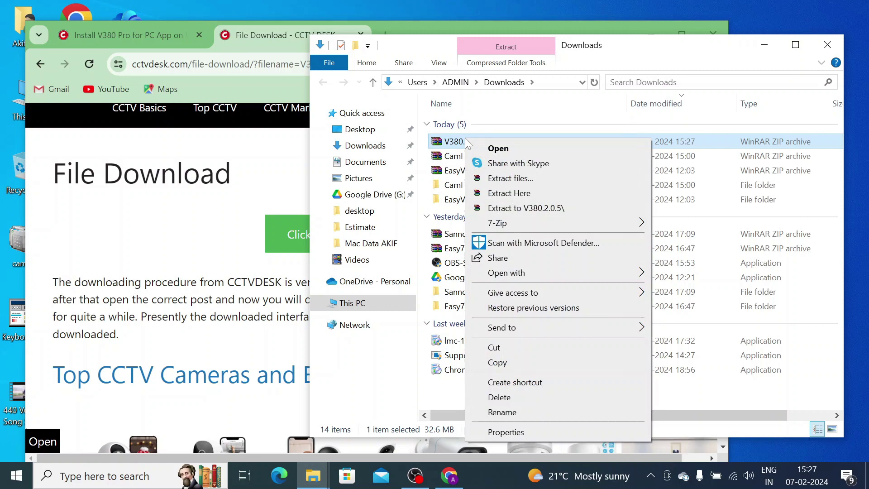
left_click(523, 209)
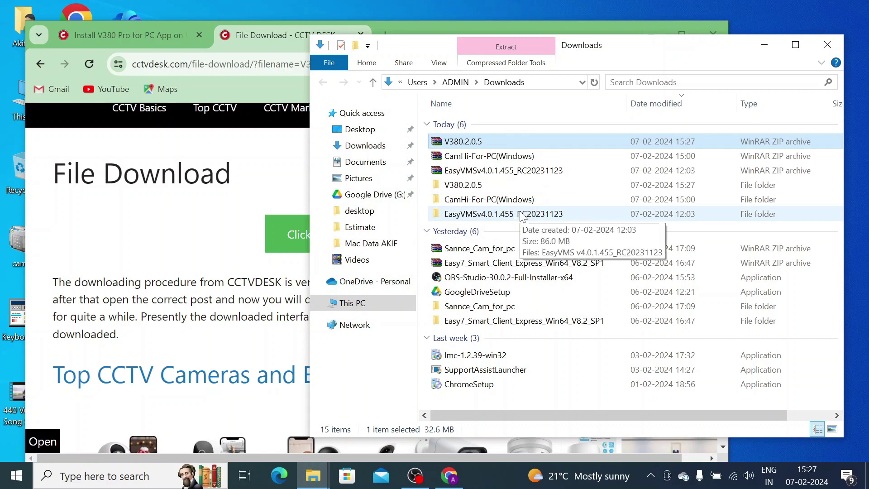
double_click(477, 190)
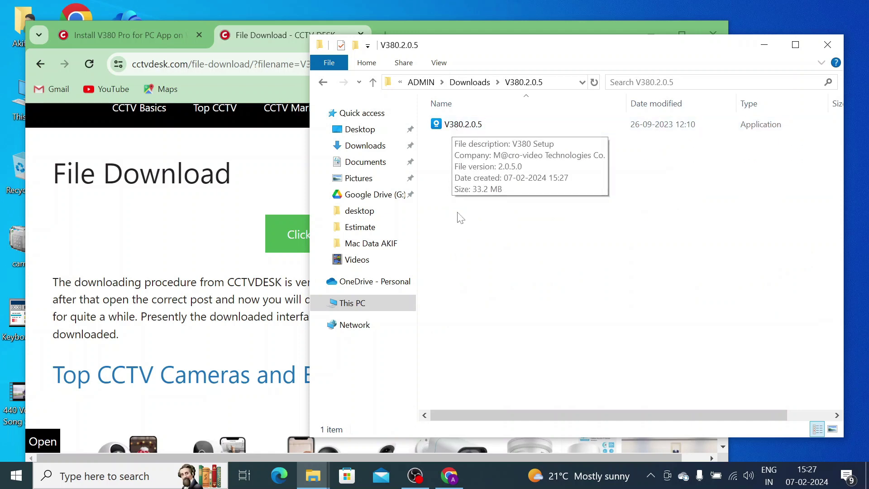
left_click(462, 129)
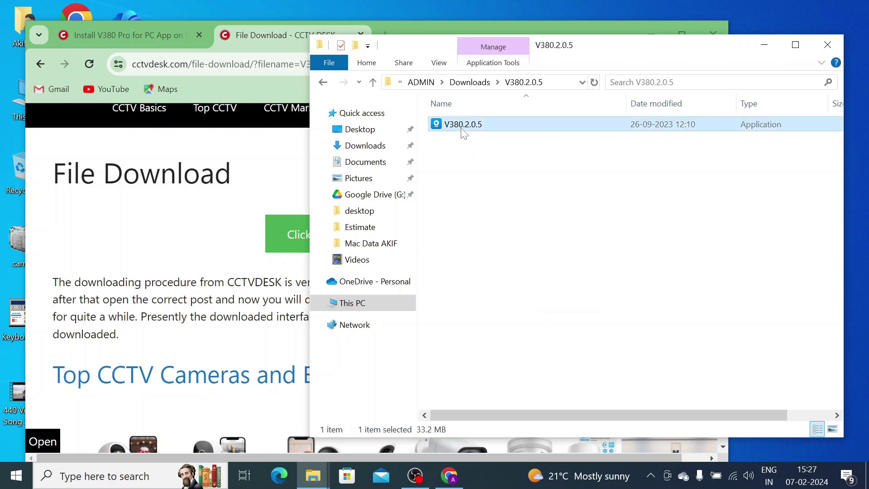
- Install V380 as administrator in English to C:\Program Files (x86)\V380 with a desktop shortcut, then launch it
right_click(461, 128)
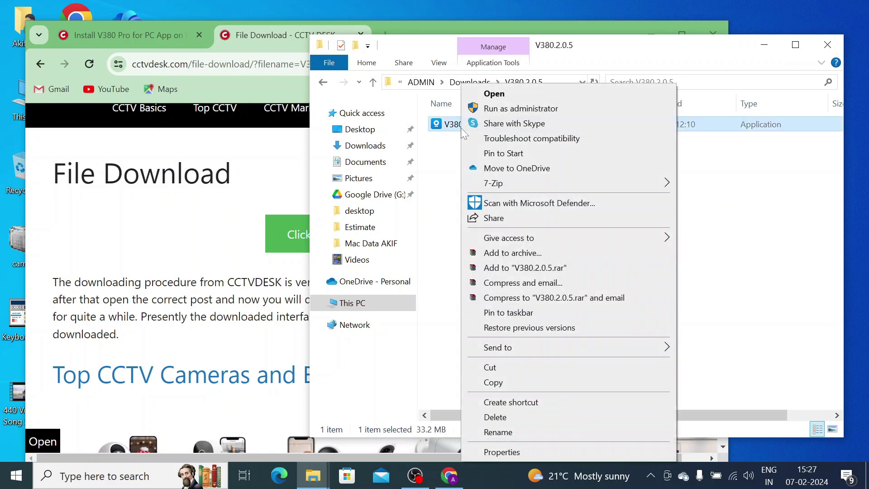
left_click(507, 112)
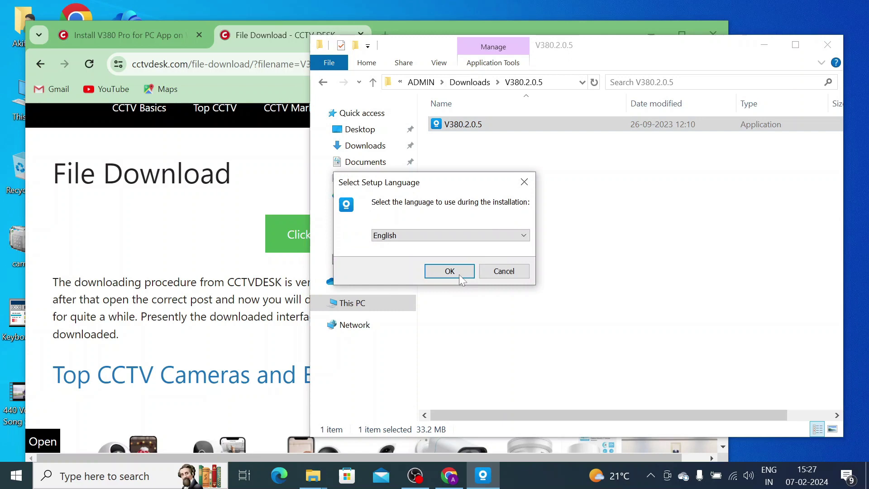
left_click(458, 272)
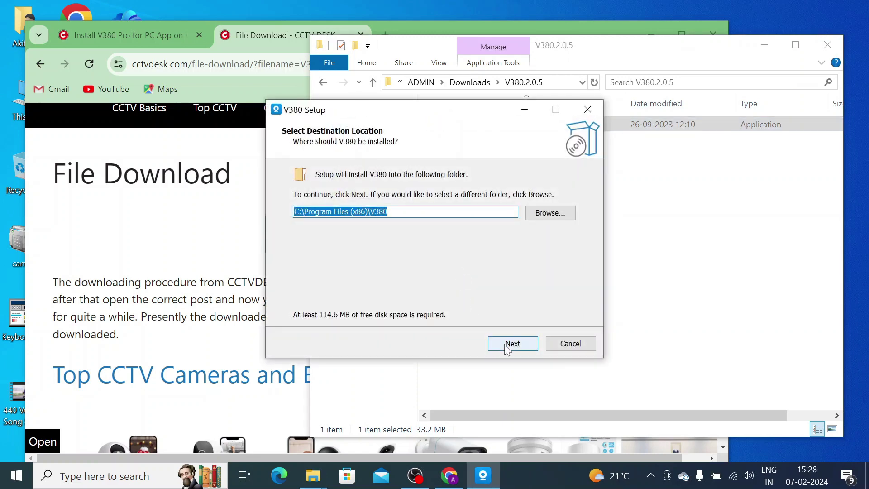
left_click(508, 345)
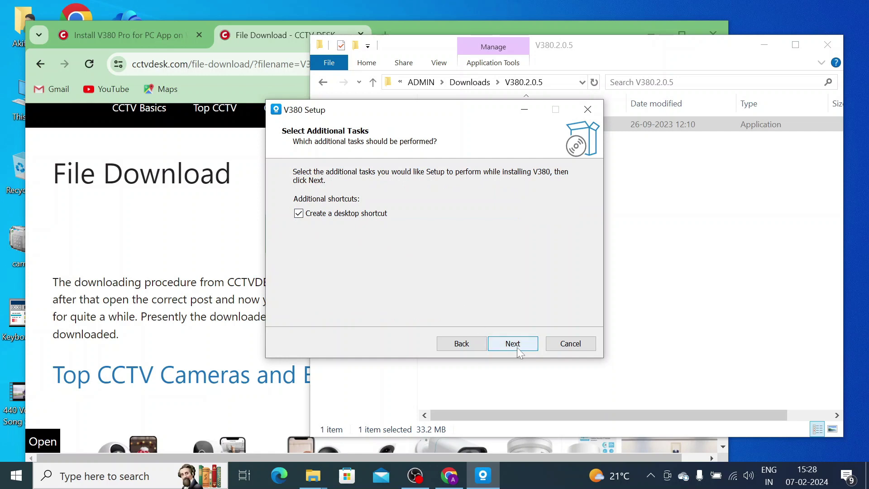
left_click(517, 346)
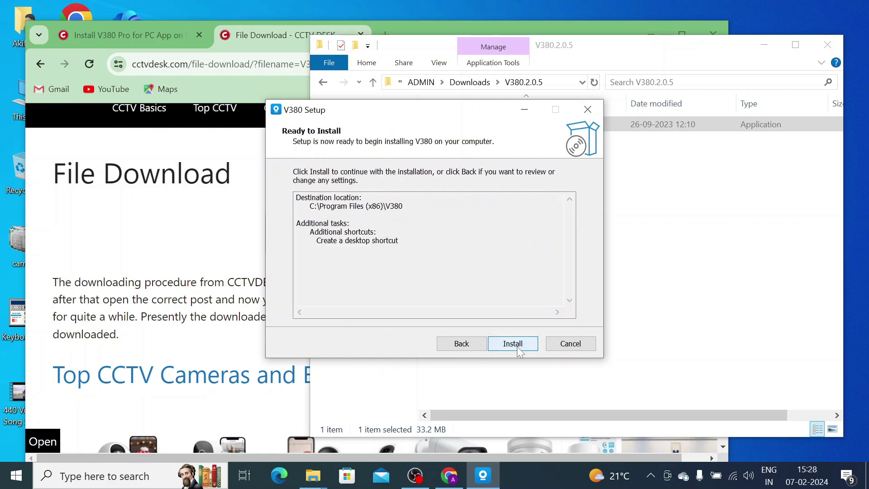
left_click(517, 347)
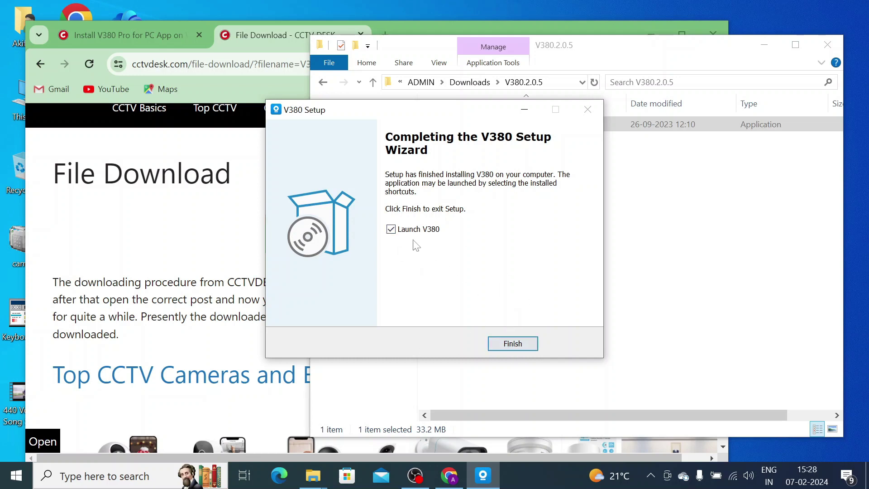
left_click(528, 349)
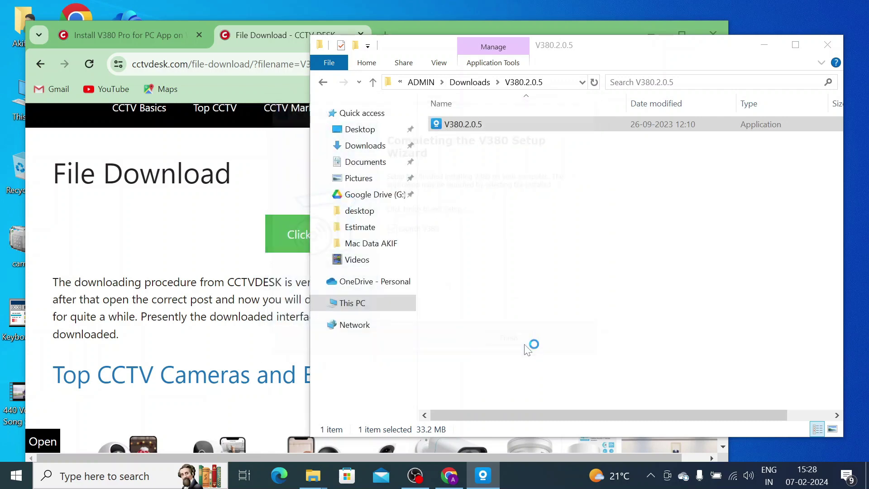
- Hide File Explorer and Chrome, then go from Register back to the V380 email login form
left_click(766, 45)
left_click(650, 35)
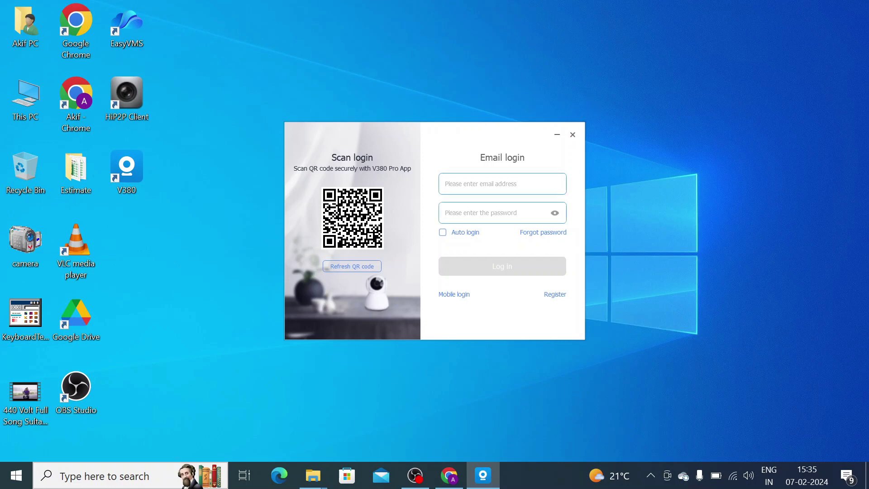
left_click(552, 295)
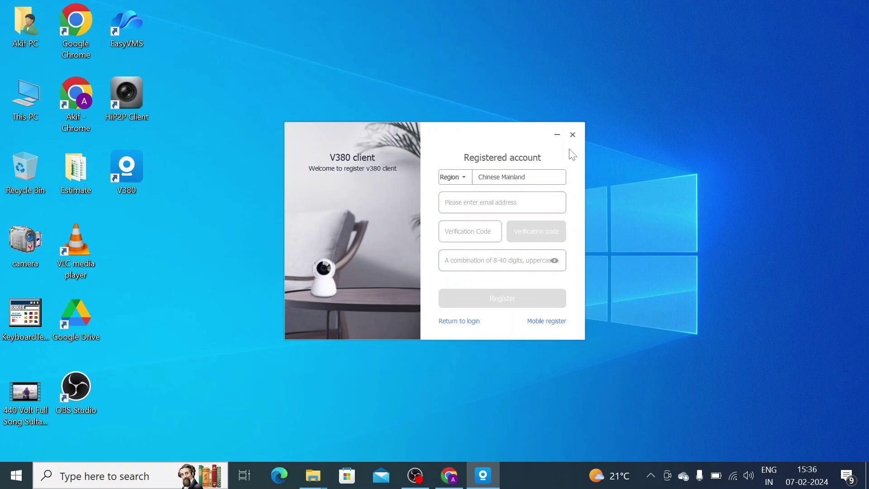
left_click(461, 321)
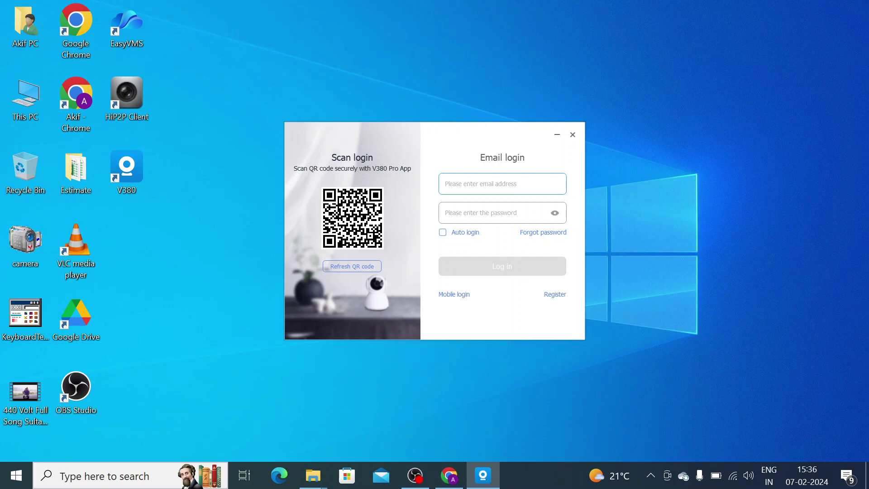
- Log in with the account's Gmail address and password, with Auto login ticked
key("Tab")
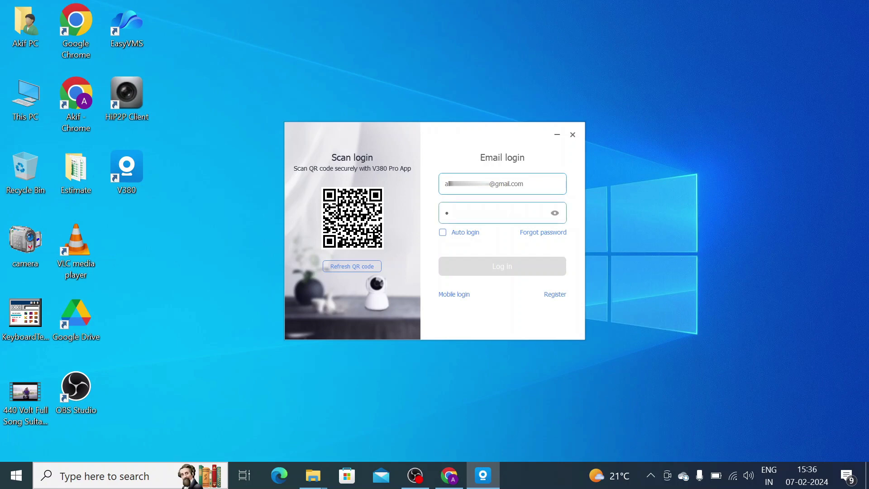
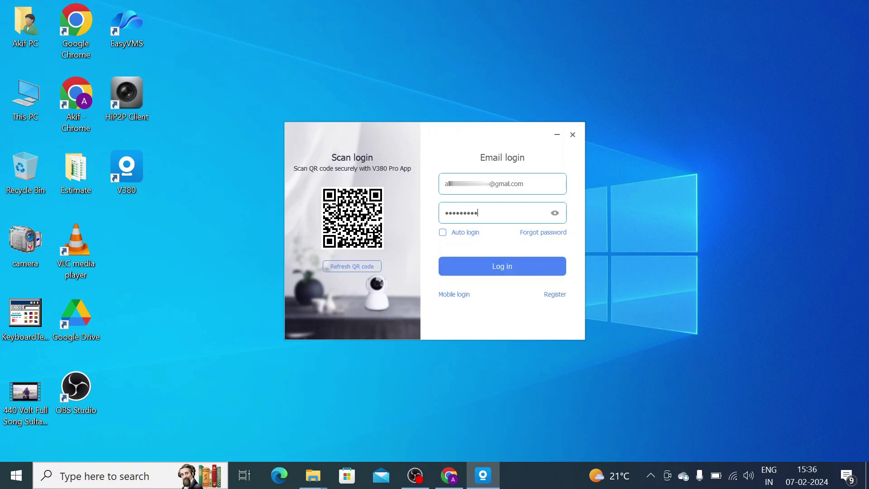
left_click(442, 234)
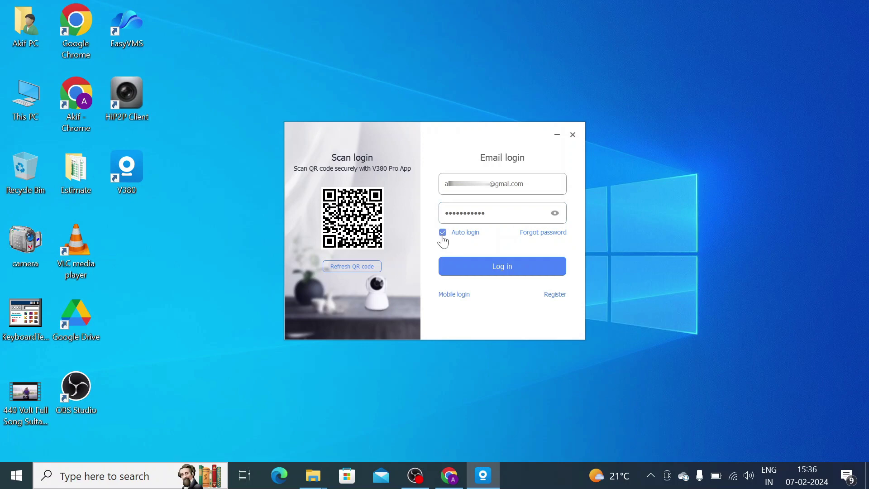
left_click(476, 272)
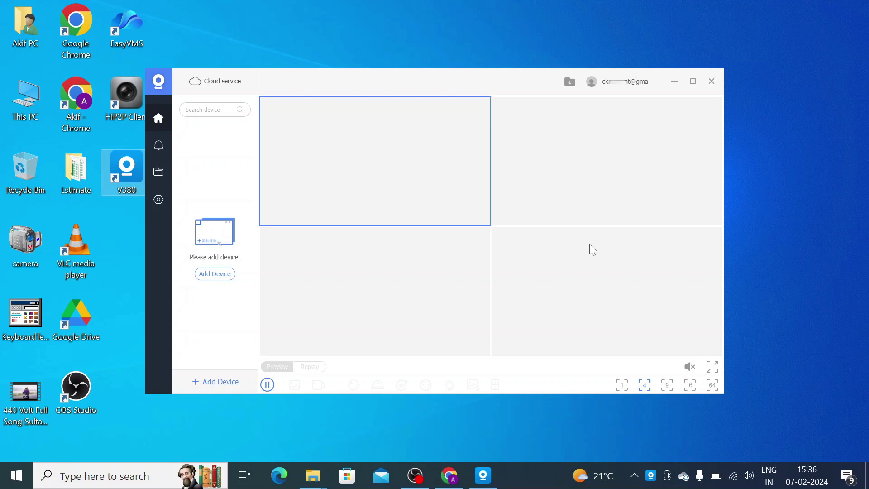
- Switch the V380 preview from the four-pane grid to a single large pane
left_click(622, 386)
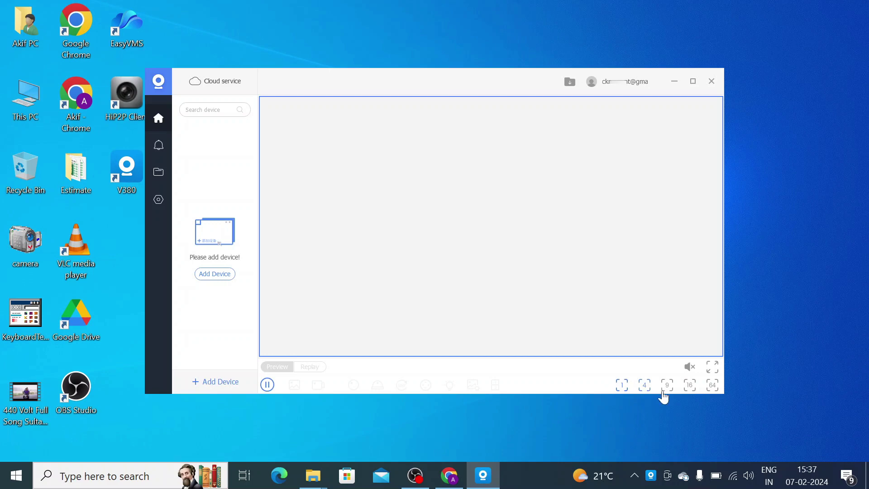
mouse_move(693, 374)
- Add the camera manually by entering its device ID and password, then close the Add Device dialog
left_click(215, 277)
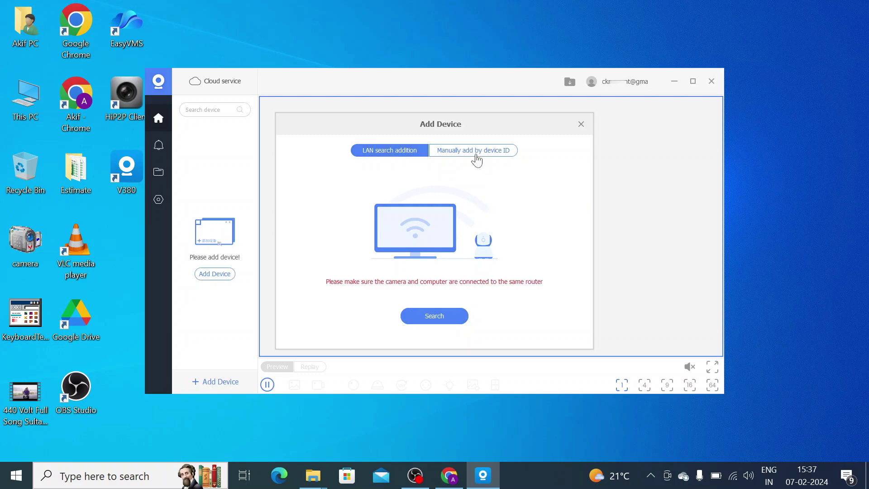
left_click(476, 160)
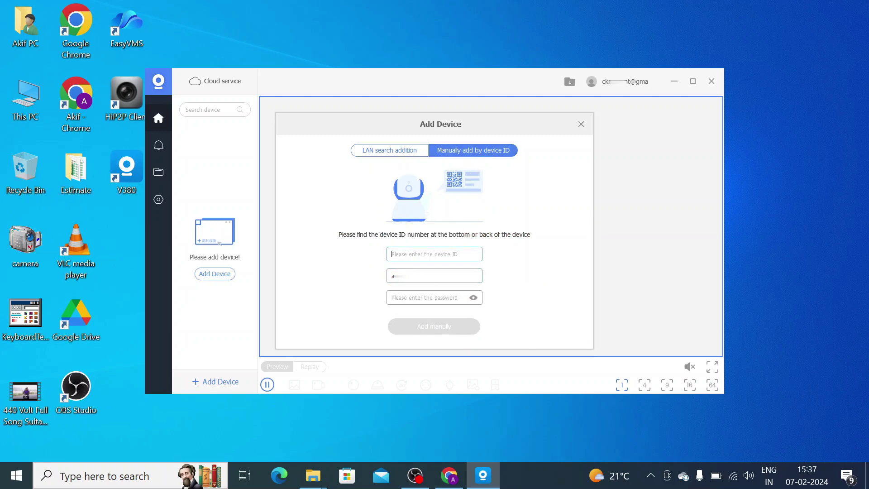
type("09")
type("81")
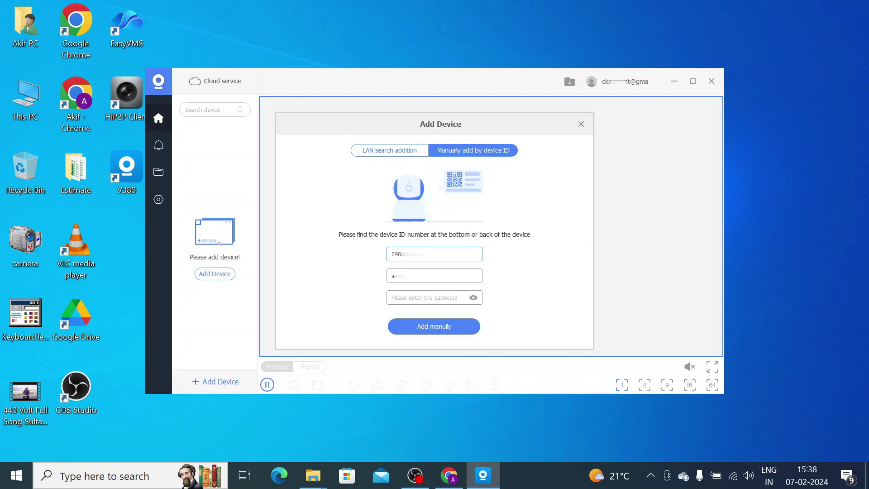
left_click(407, 297)
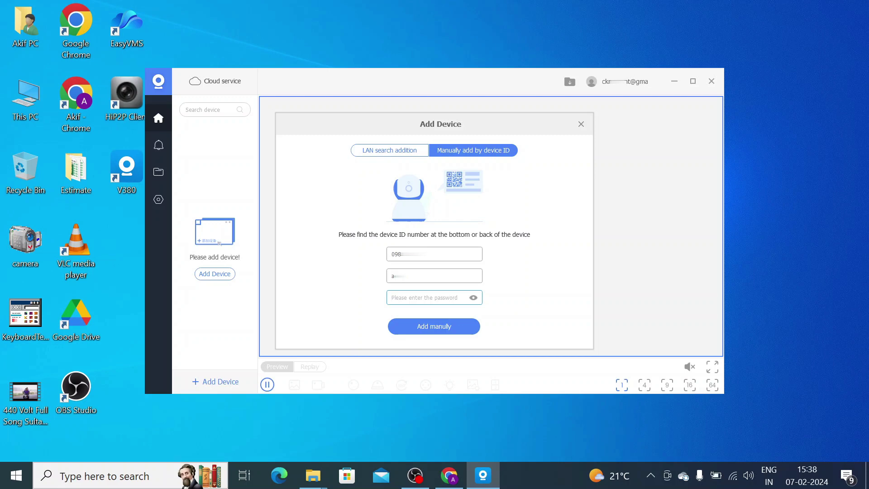
type("••")
left_click(431, 330)
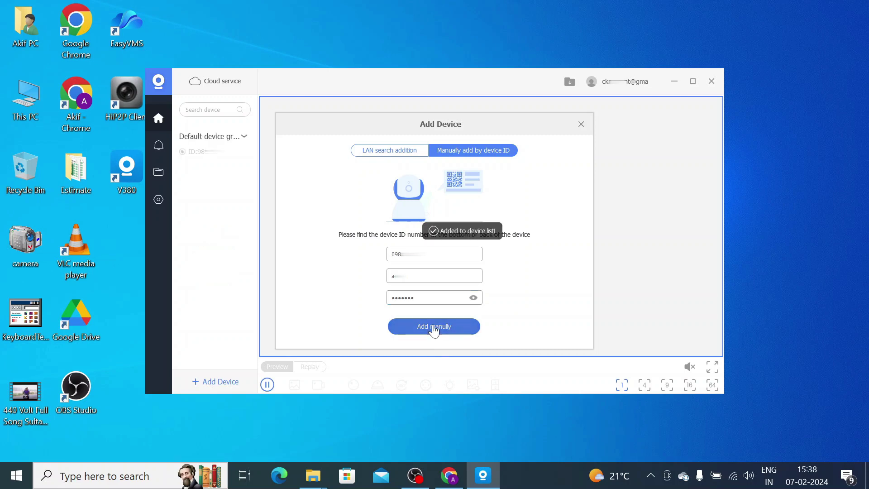
left_click(579, 124)
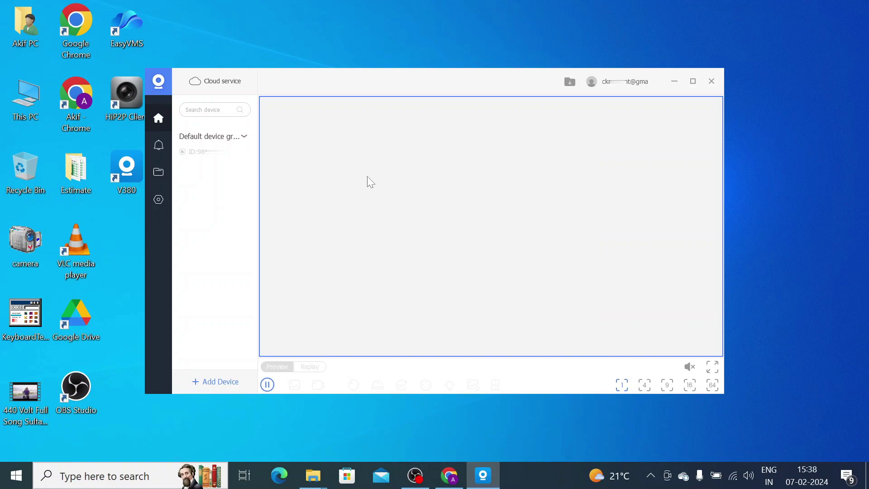